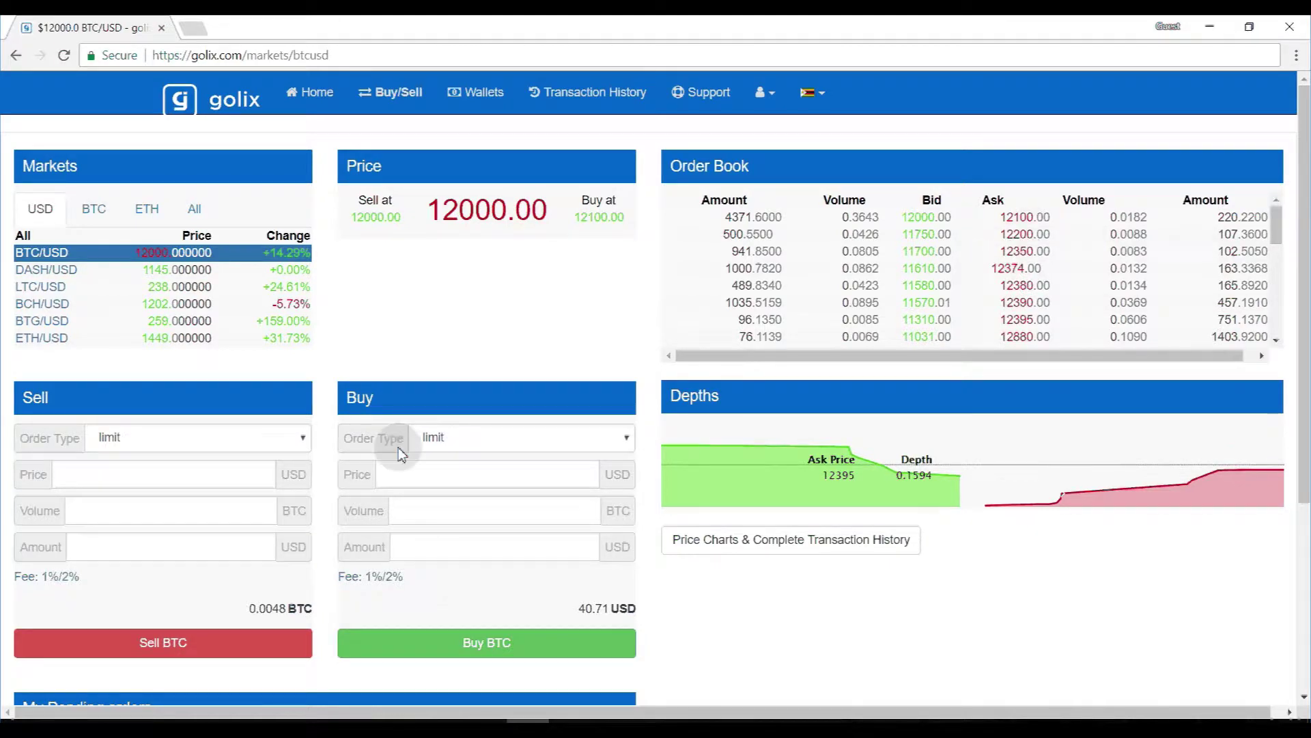
Step: Enter a limit buy price of 11800 USD and a 20 USD amount, giving 0.0016 BTC volume
{"action": "left_click", "coordinate": [448, 477]}
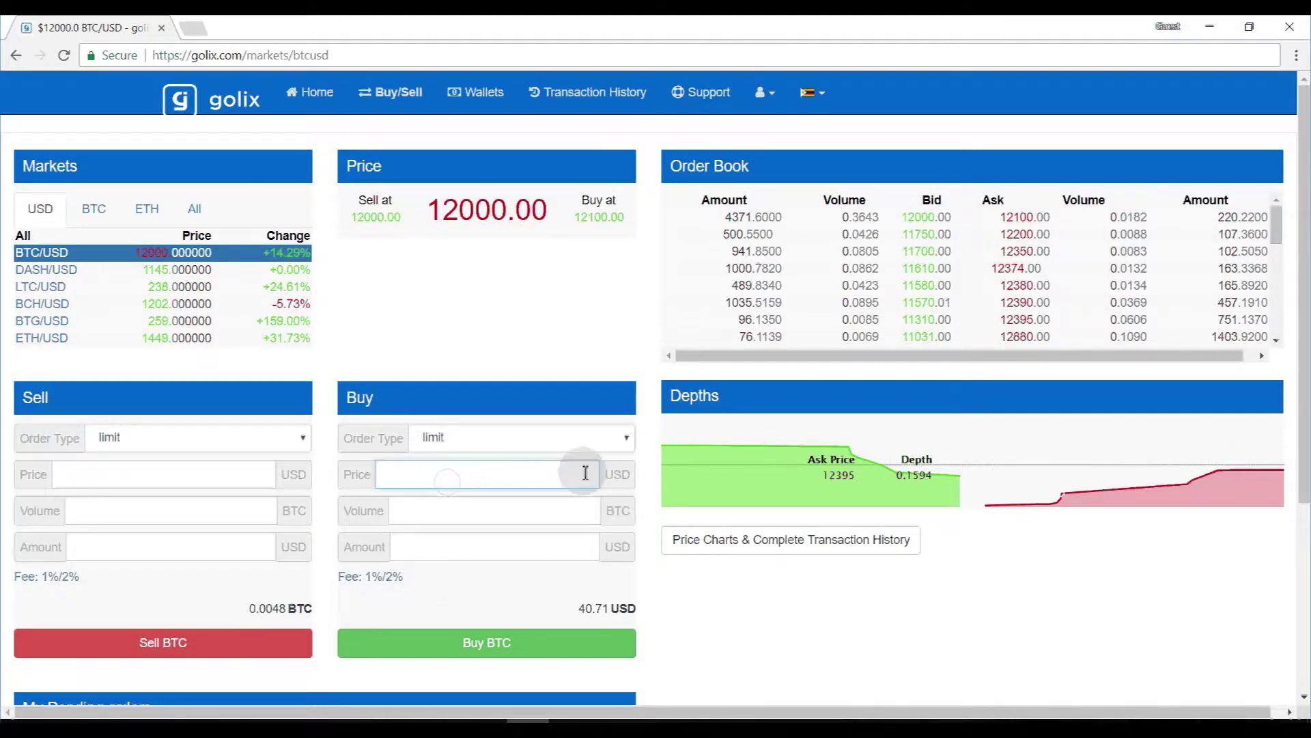
{"action": "left_click", "coordinate": [928, 251]}
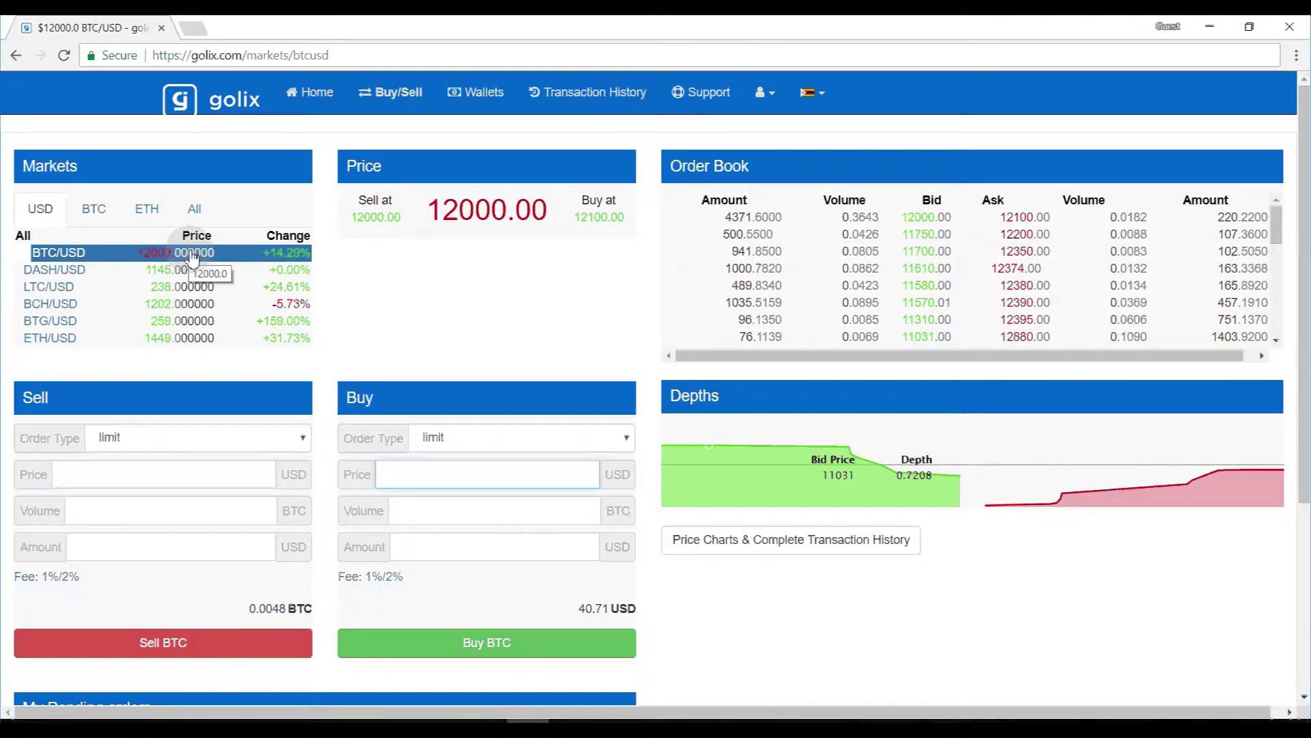
{"action": "left_click", "coordinate": [922, 222]}
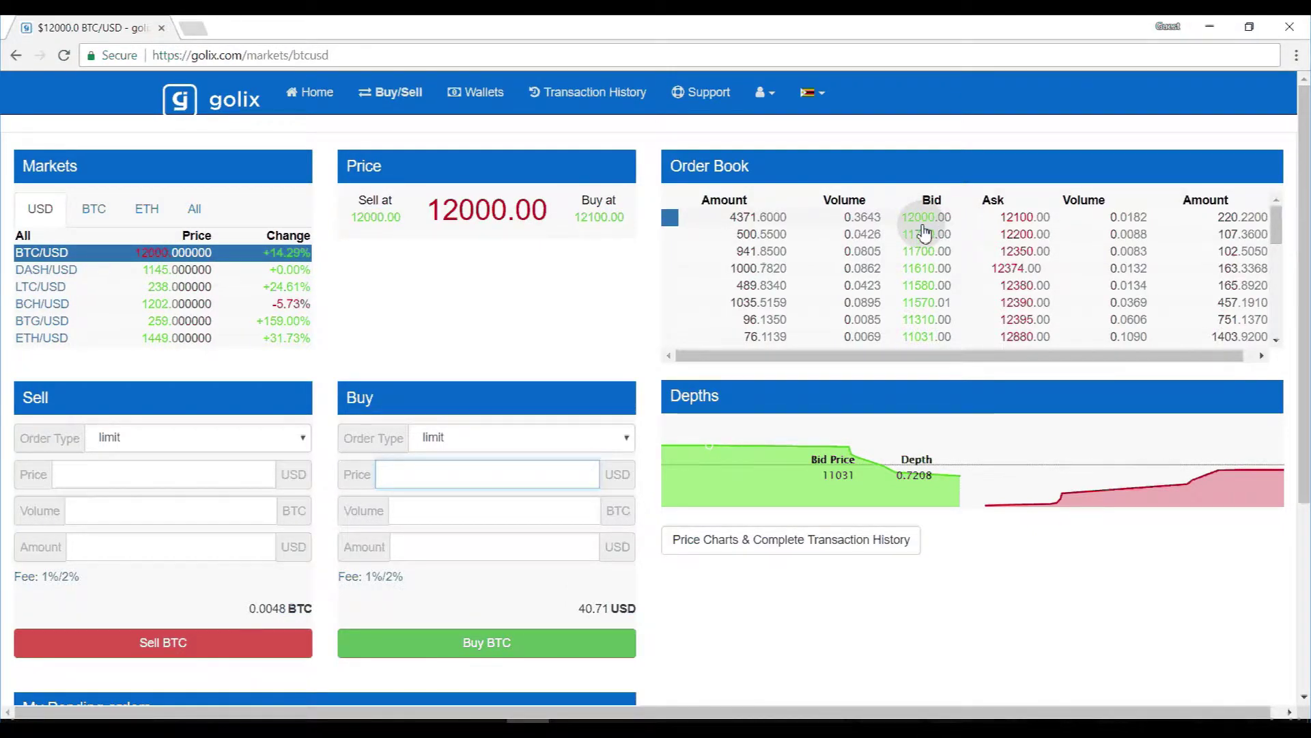
{"action": "left_click", "coordinate": [922, 233]}
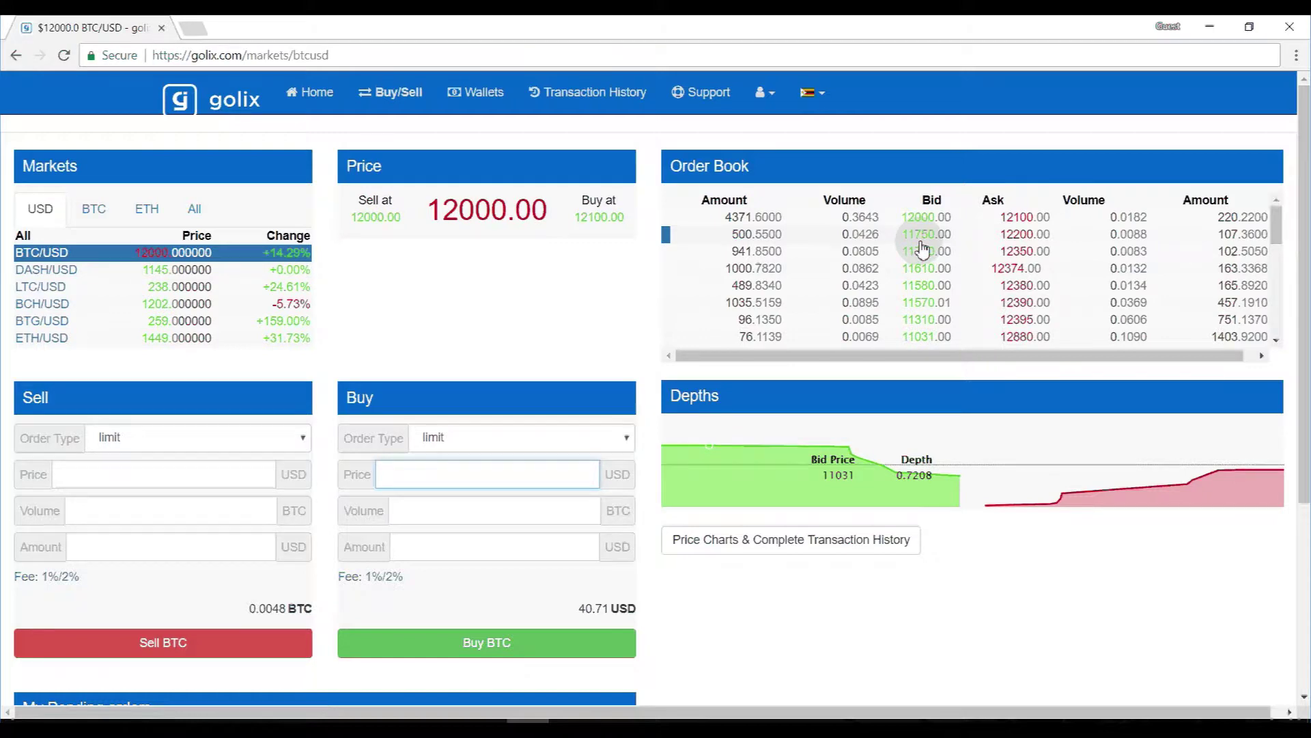
{"action": "left_click", "coordinate": [929, 238]}
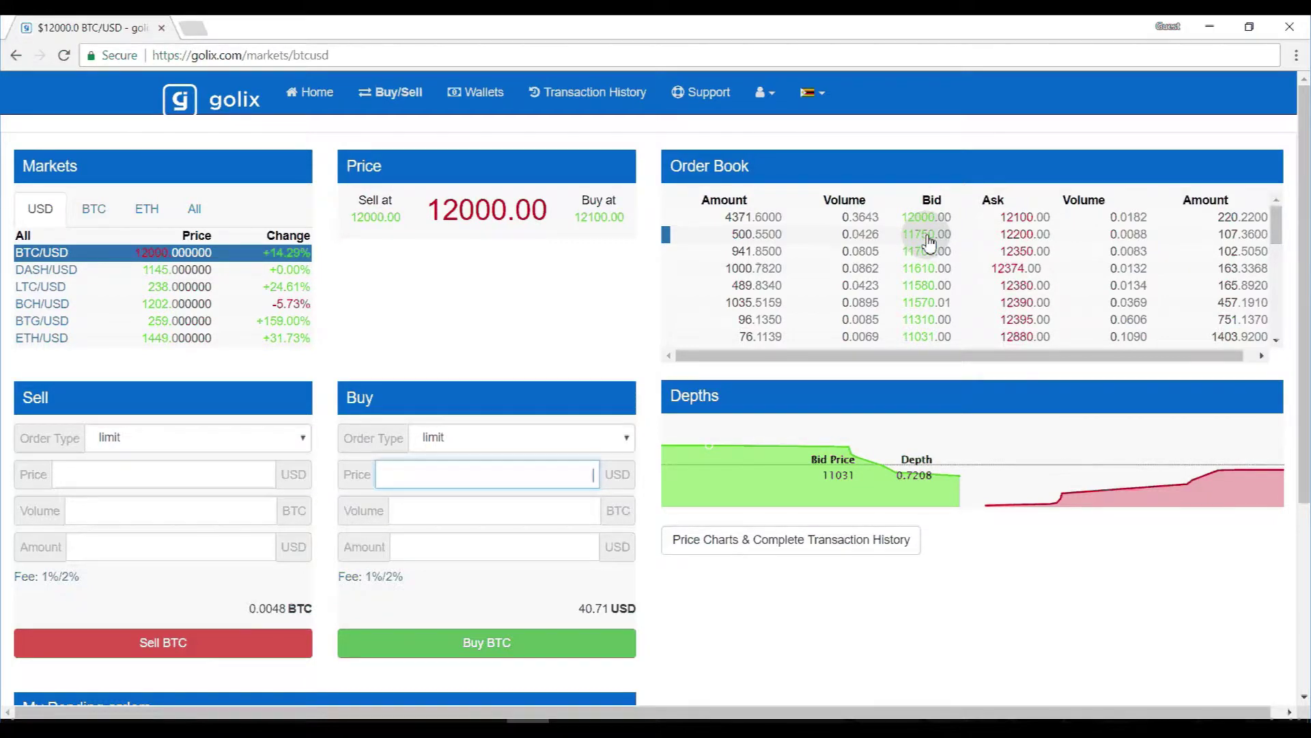
{"action": "left_click", "coordinate": [1025, 222]}
{"action": "type", "text": "11800"}
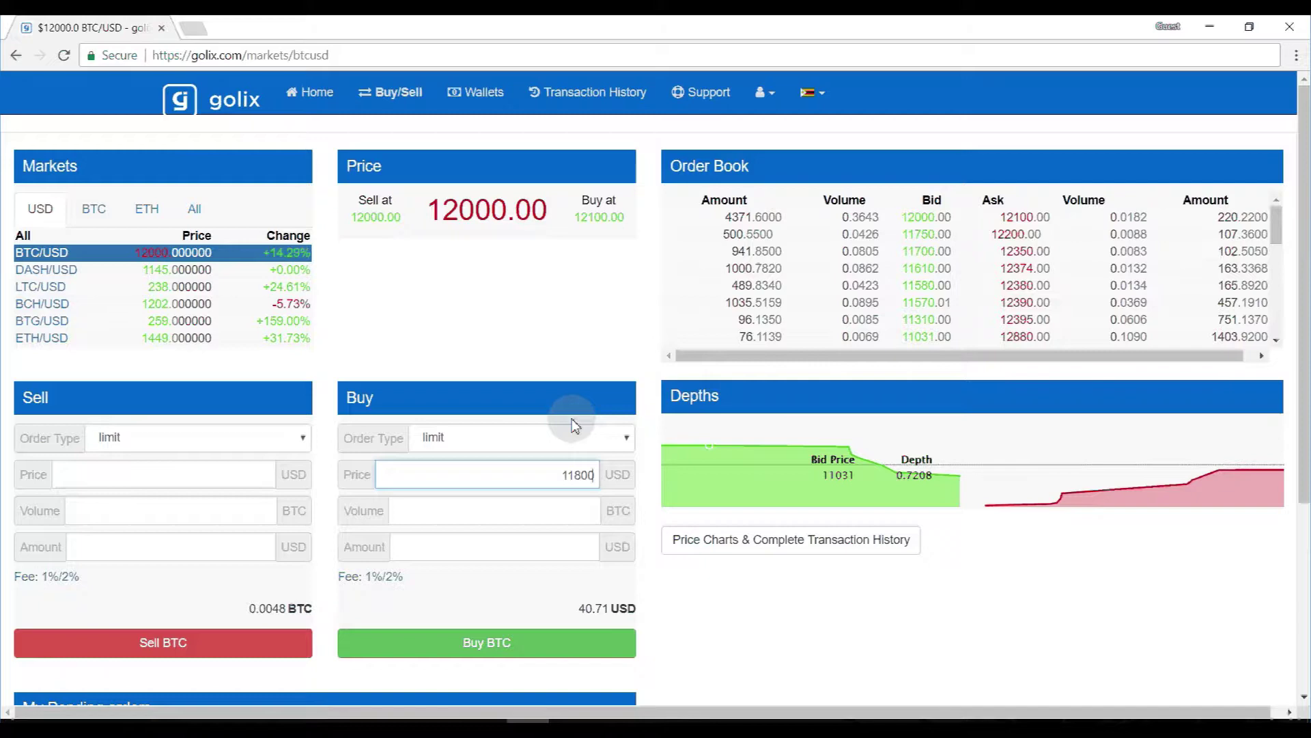
{"action": "left_click", "coordinate": [588, 550]}
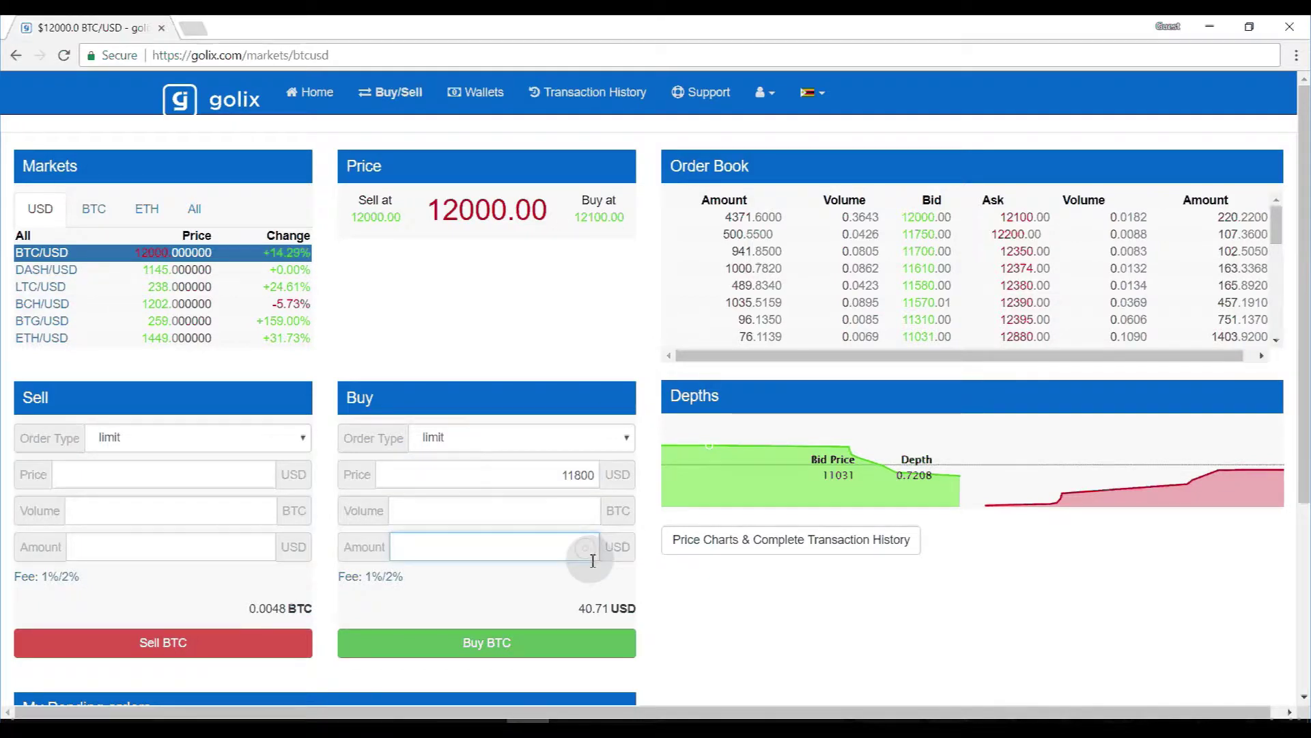
{"action": "type", "text": "20"}
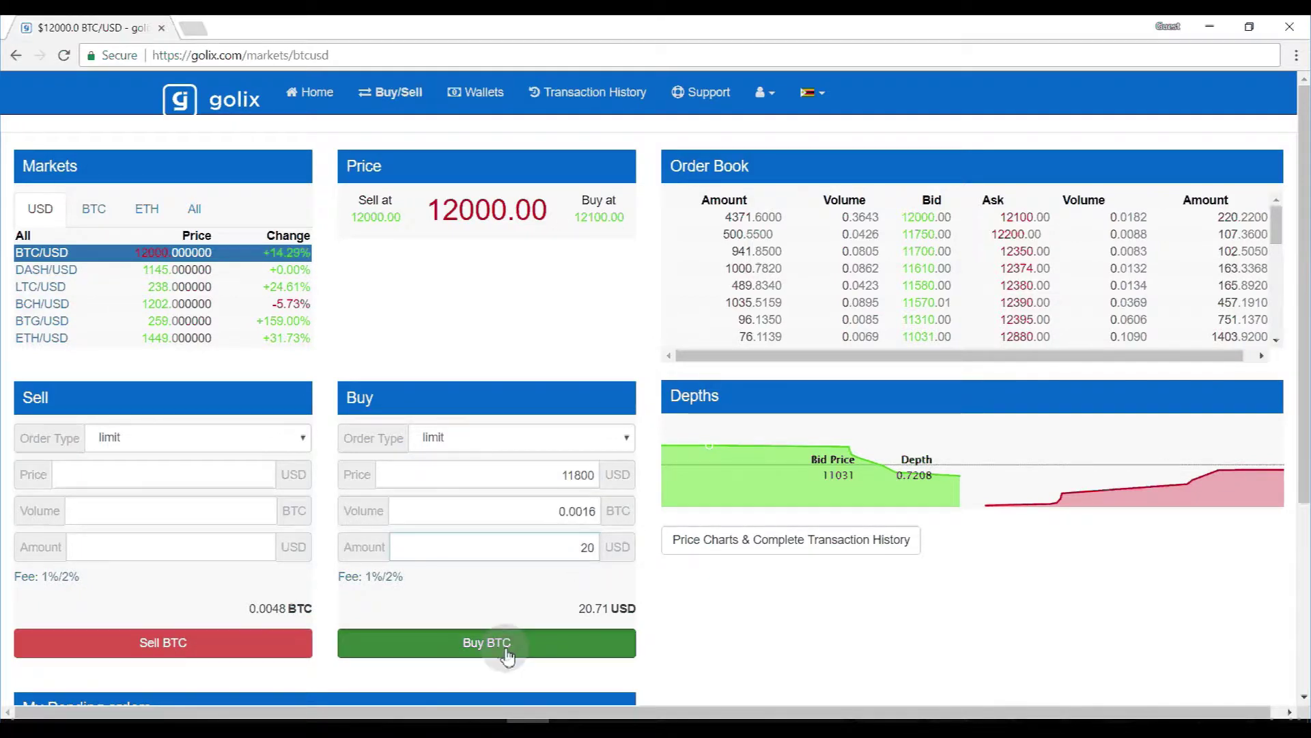
Step: Submit the 0.0016 BTC limit buy order at 11800 USD
{"action": "left_click", "coordinate": [500, 645]}
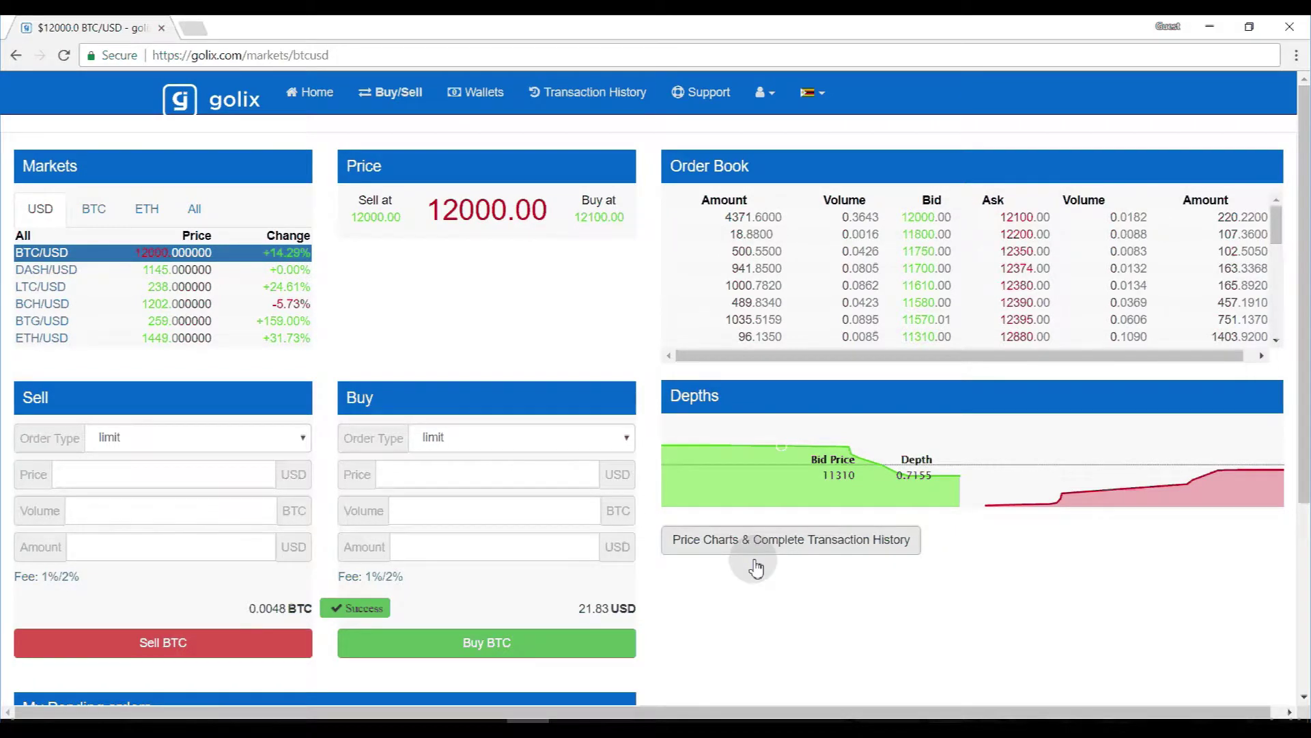
{"action": "scroll", "coordinate": [754, 567], "scroll_direction": "down", "scroll_amount": 1}
{"action": "scroll", "coordinate": [733, 597], "scroll_direction": "down", "scroll_amount": 2}
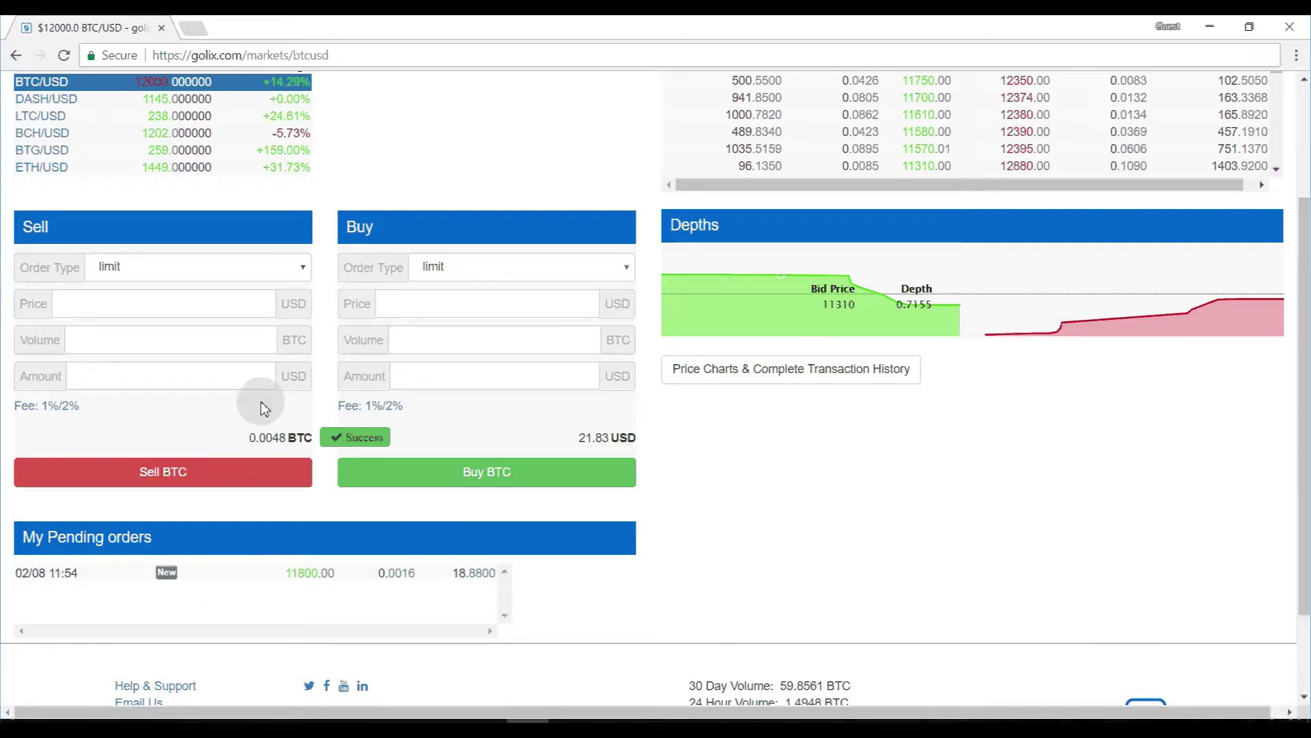
{"action": "scroll", "coordinate": [261, 408], "scroll_direction": "up", "scroll_amount": 1}
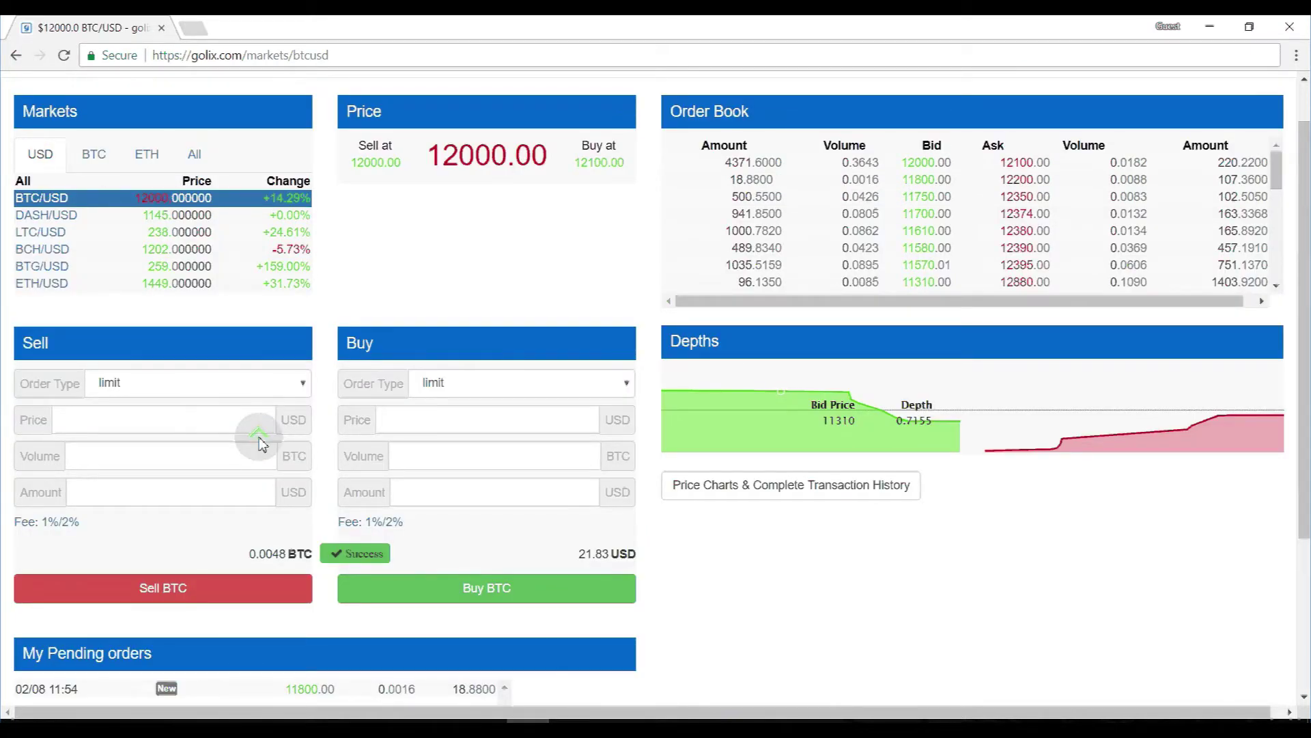
{"action": "scroll", "coordinate": [262, 446], "scroll_direction": "down", "scroll_amount": 2}
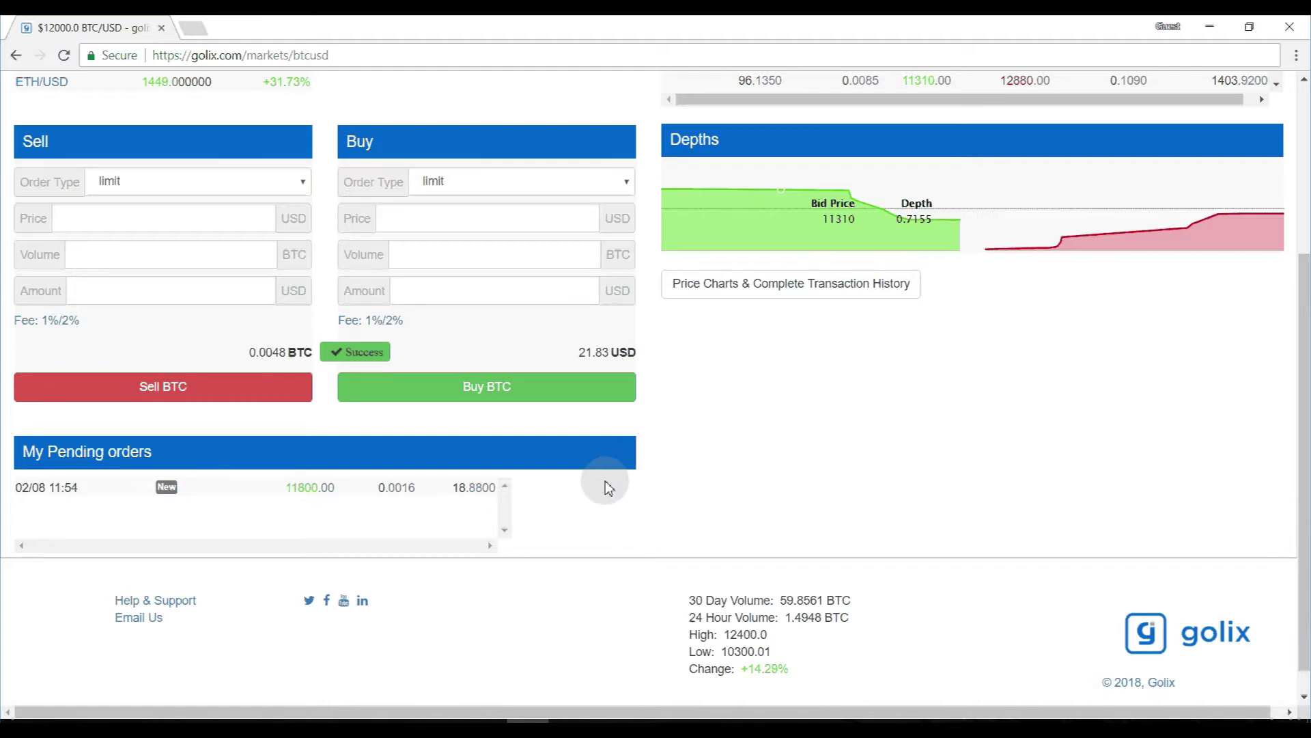
{"action": "scroll", "coordinate": [677, 485], "scroll_direction": "up", "scroll_amount": 3}
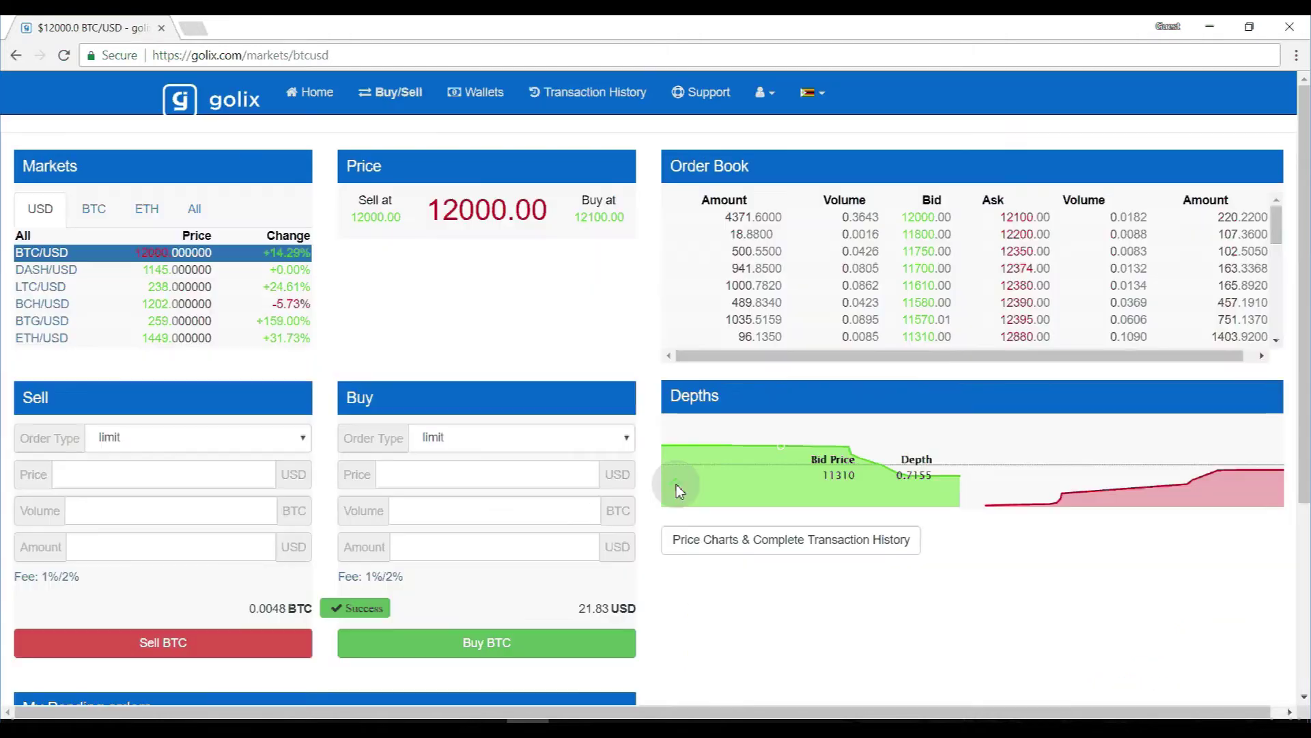
{"action": "scroll", "coordinate": [676, 485], "scroll_direction": "down", "scroll_amount": 2}
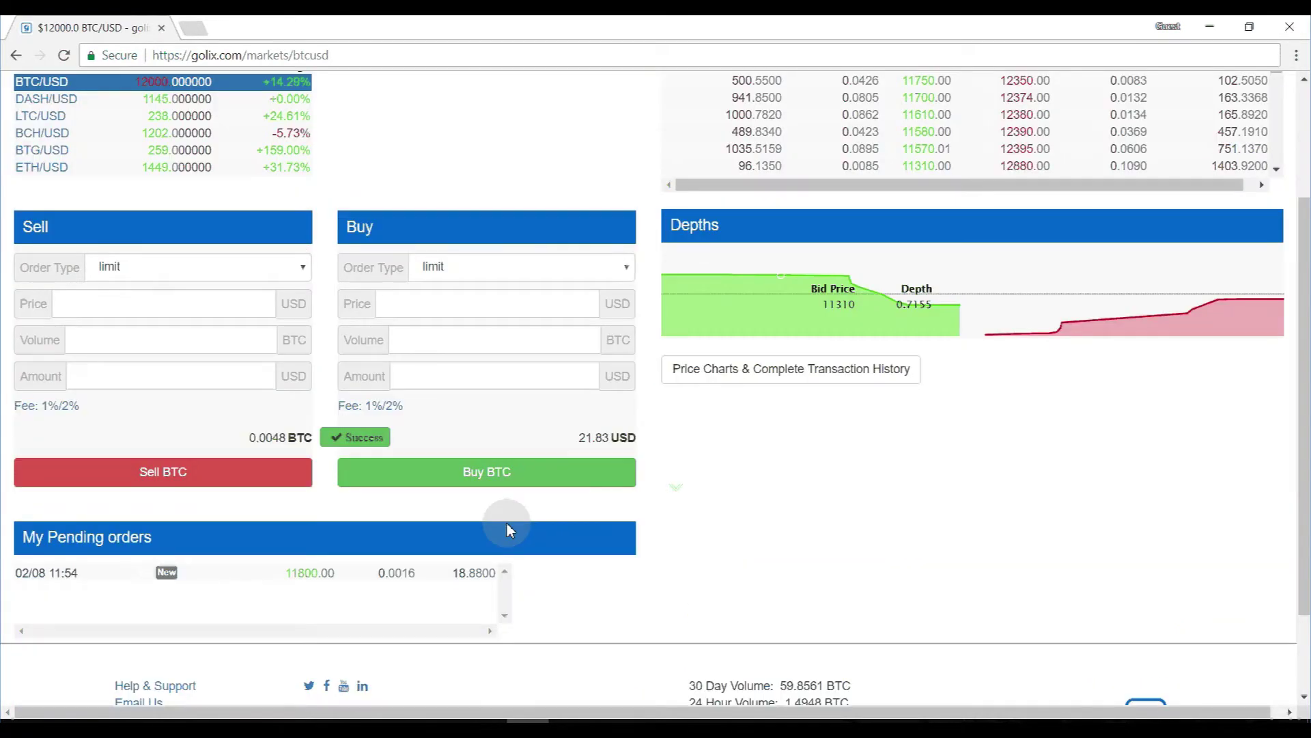
Step: Cancel the pending 11800 USD buy order and confirm the cancellation
{"action": "left_click", "coordinate": [302, 579]}
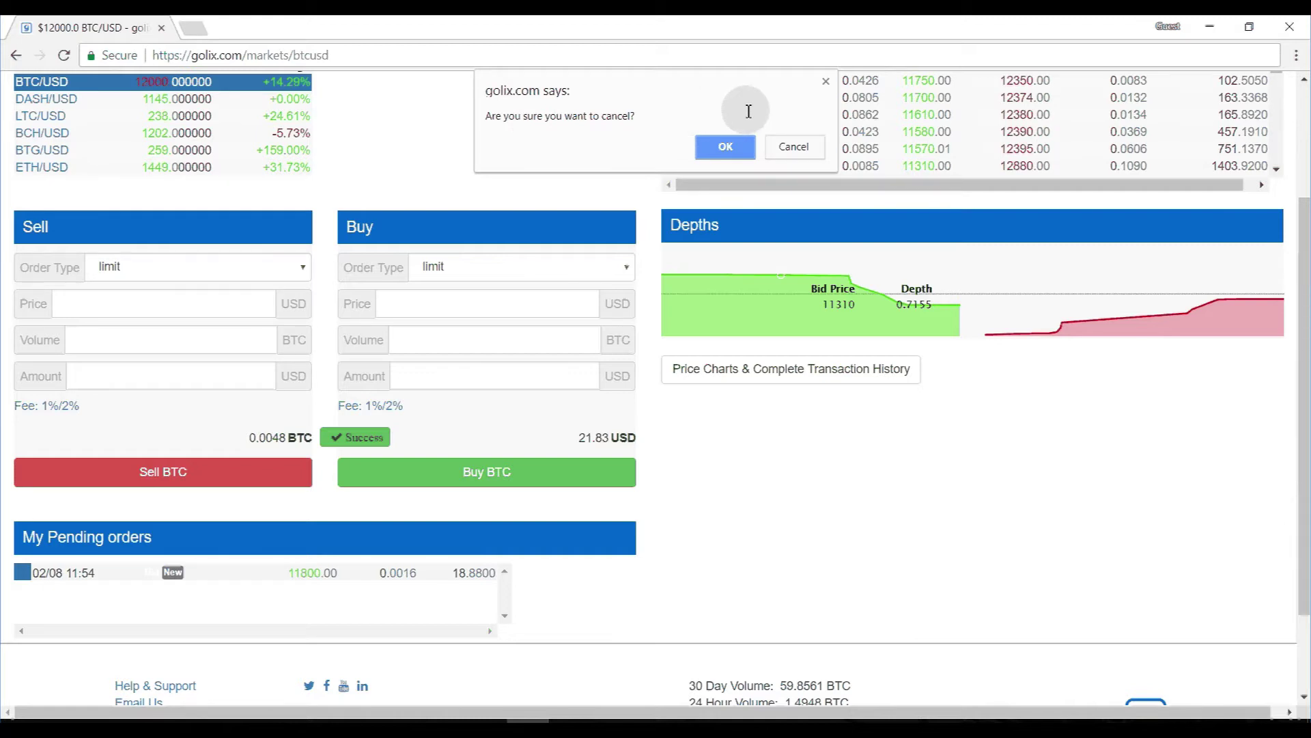
{"action": "left_click", "coordinate": [730, 145]}
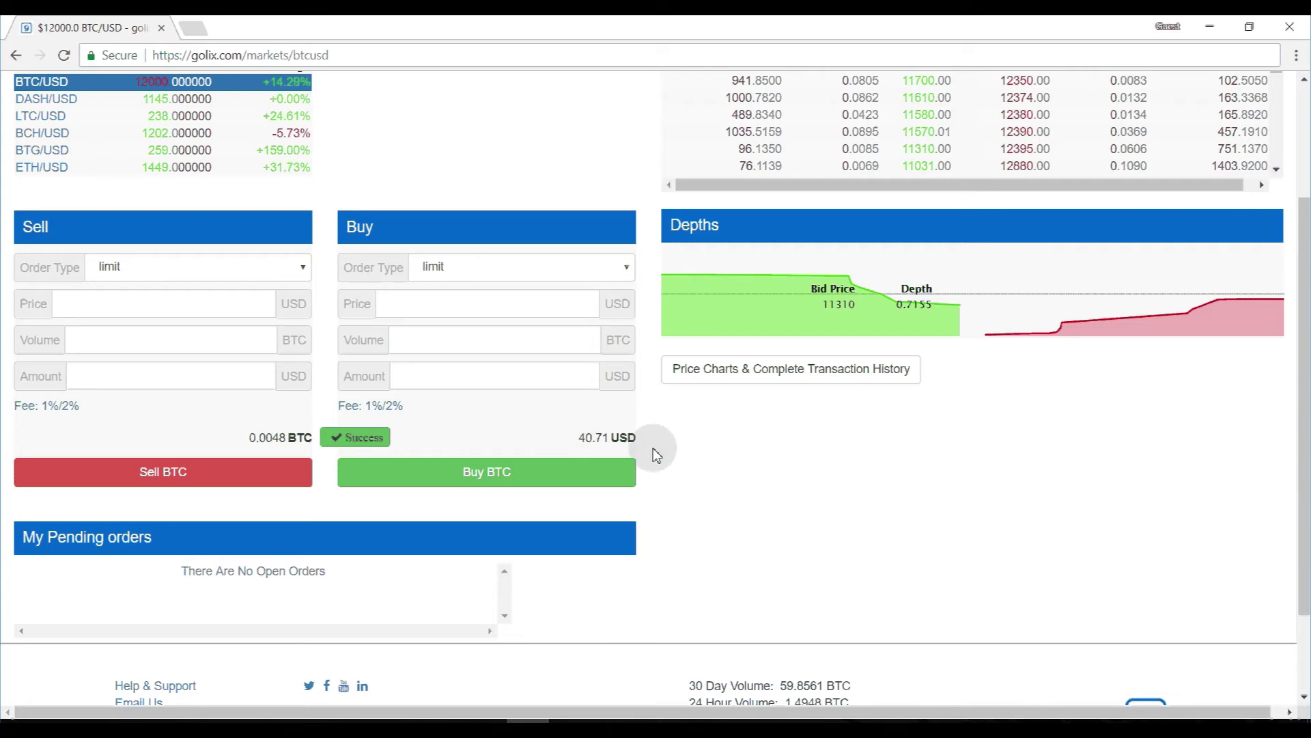
{"action": "scroll", "coordinate": [653, 448], "scroll_direction": "up", "scroll_amount": 1}
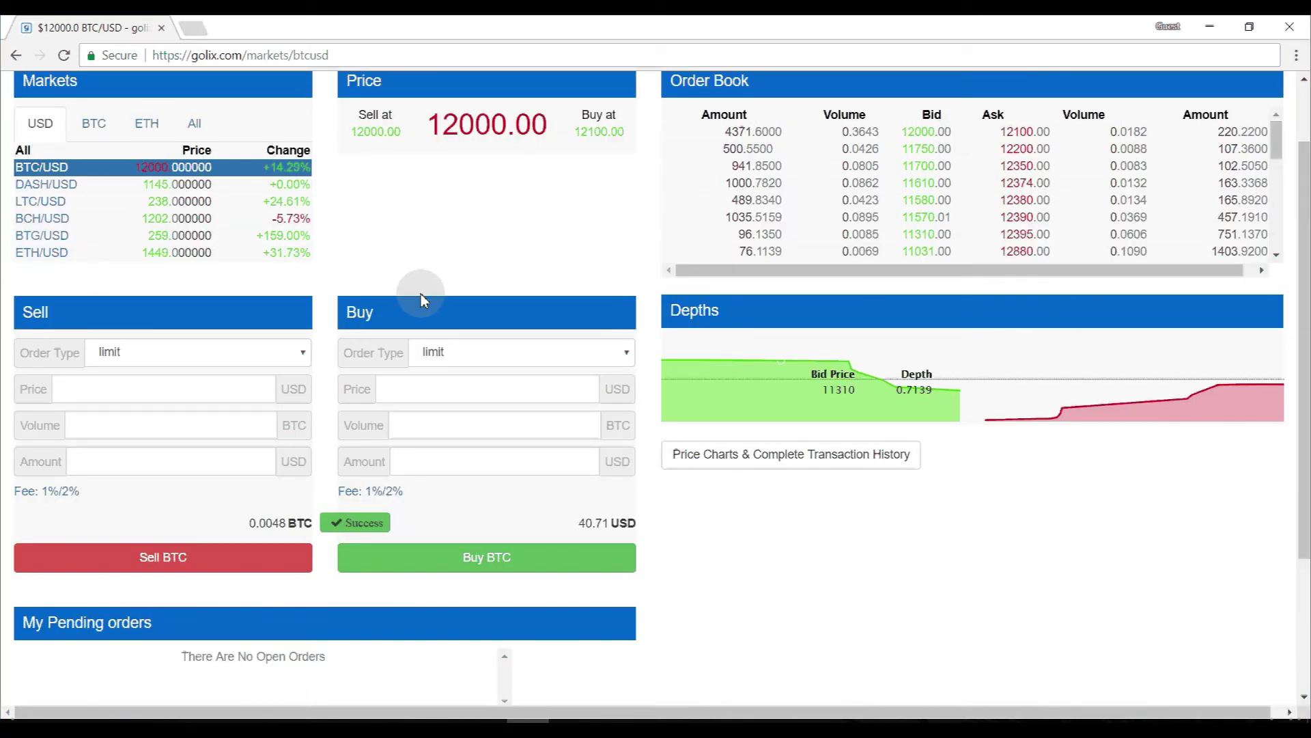
{"action": "scroll", "coordinate": [643, 432], "scroll_direction": "up", "scroll_amount": 1}
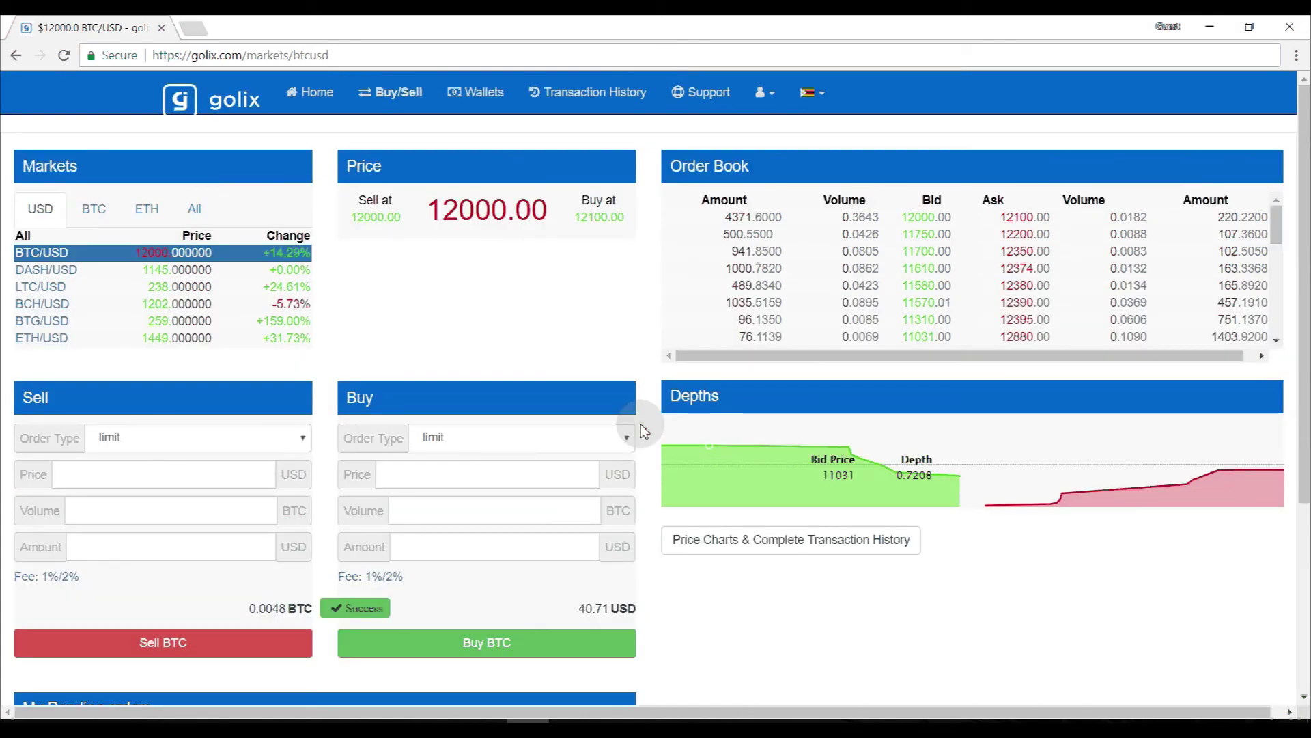